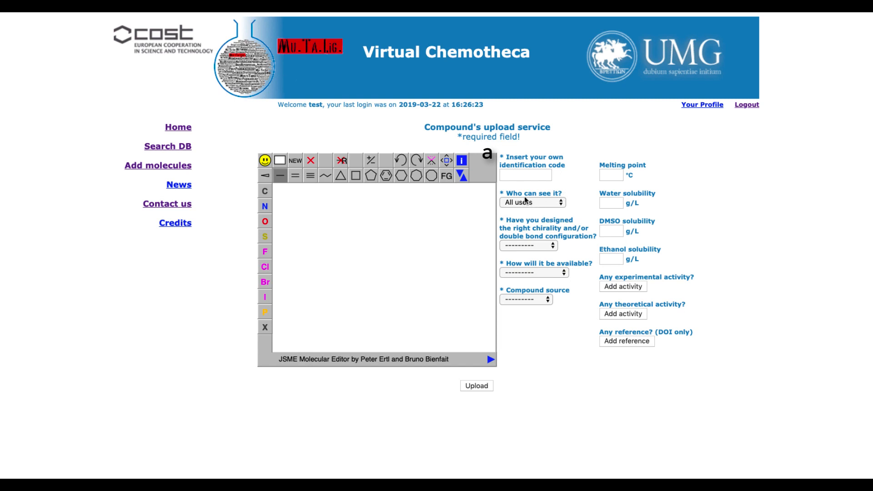
# Step: Examine the available choices for the compound's visibility, chirality/double bond configuration, availability and source
pyautogui.click(562, 200)
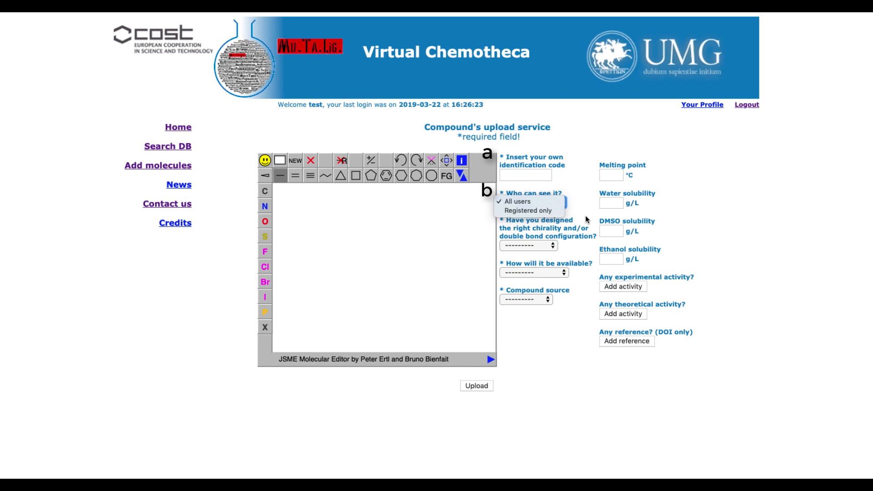
pyautogui.click(513, 229)
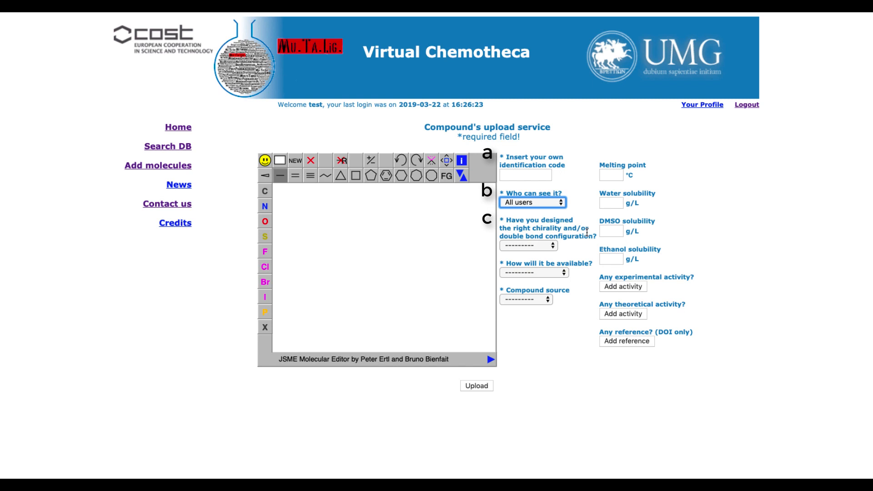
pyautogui.click(553, 248)
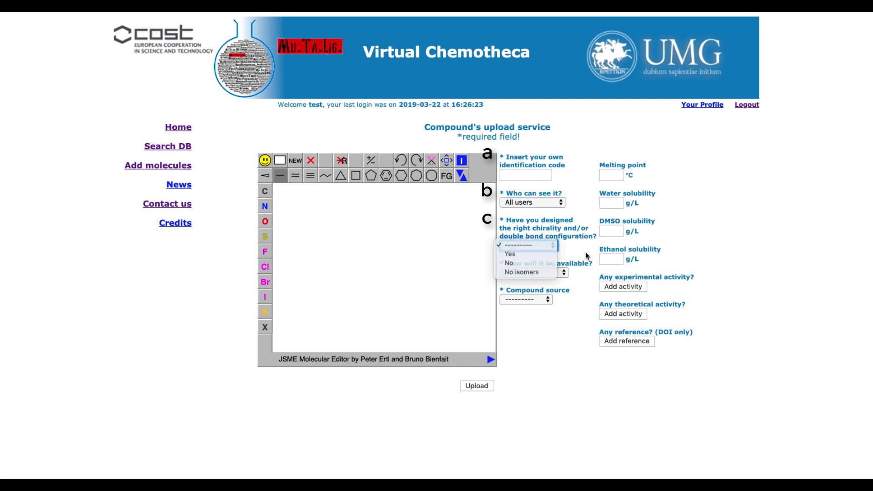
pyautogui.click(587, 255)
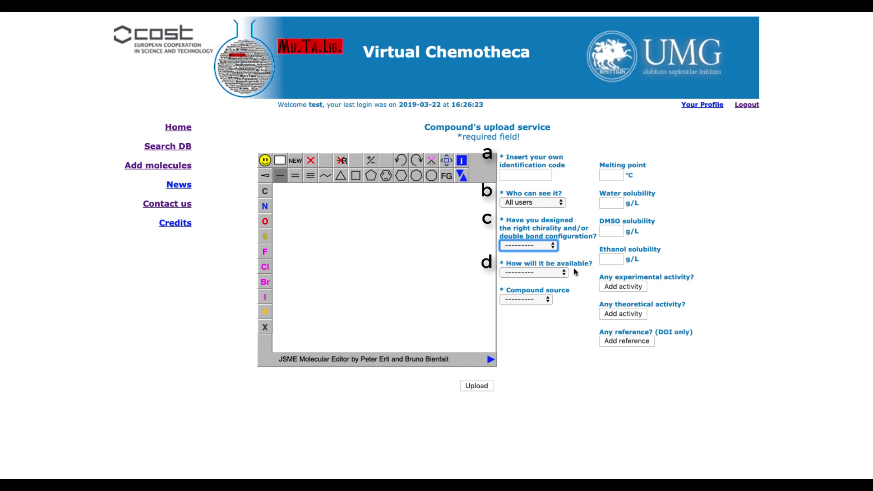
pyautogui.click(562, 272)
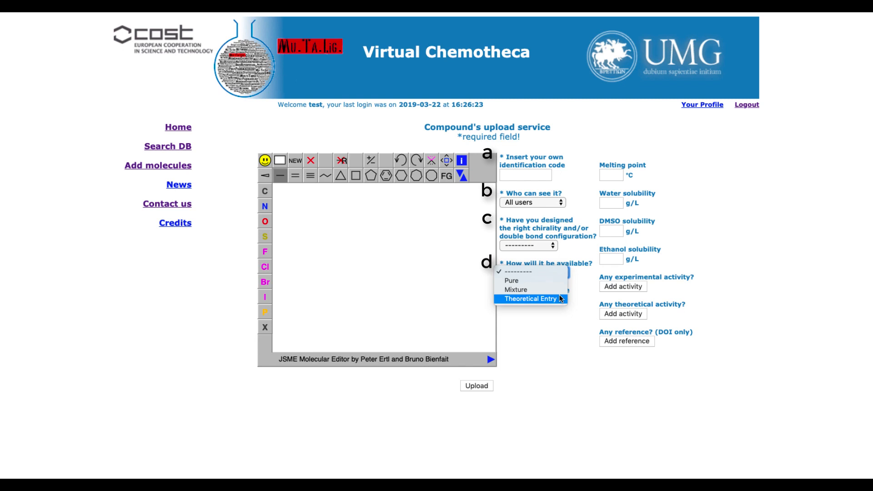
pyautogui.click(561, 315)
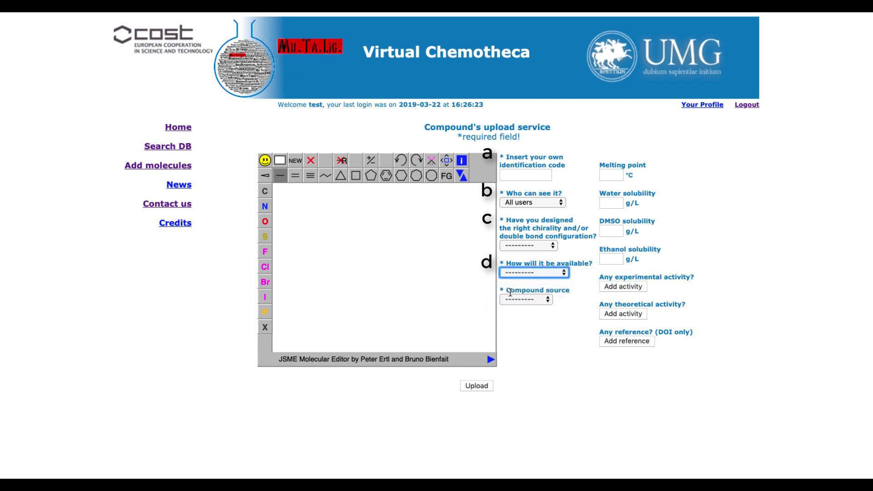
pyautogui.click(550, 297)
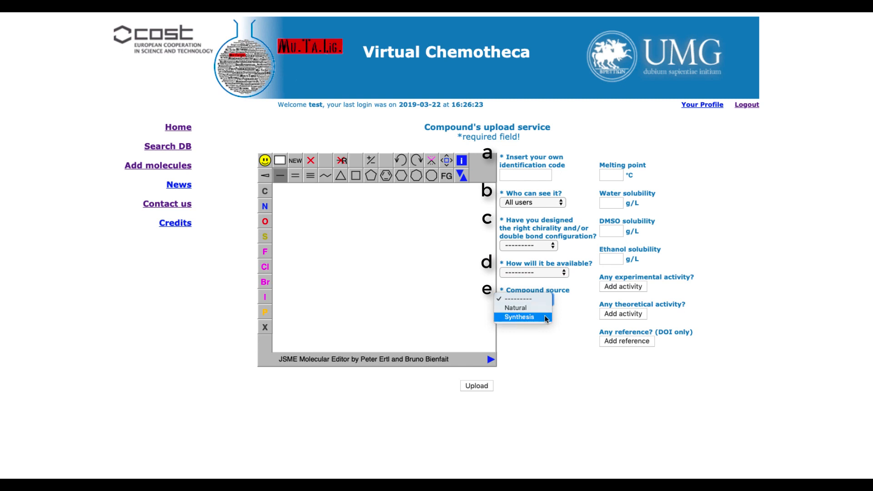
pyautogui.click(547, 335)
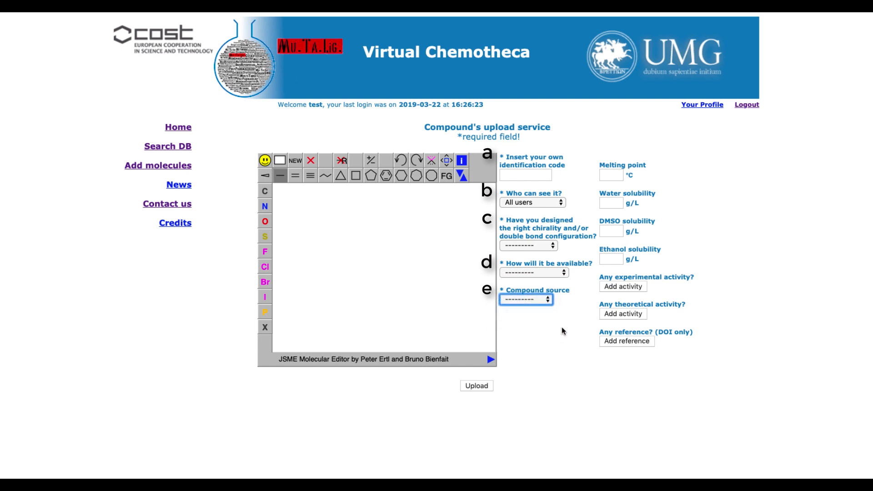
pyautogui.click(581, 269)
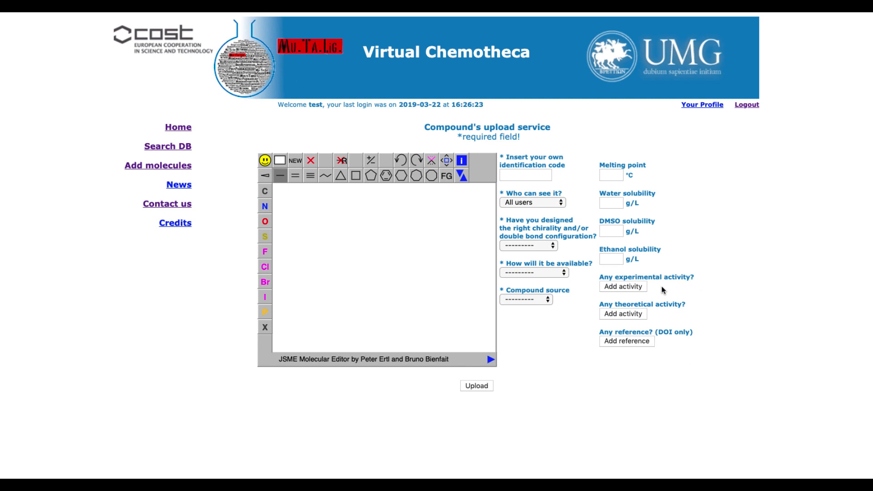
# Step: Add an experimental activity entry and examine its choices for activity type, action, measure kind and measure unit
pyautogui.click(640, 285)
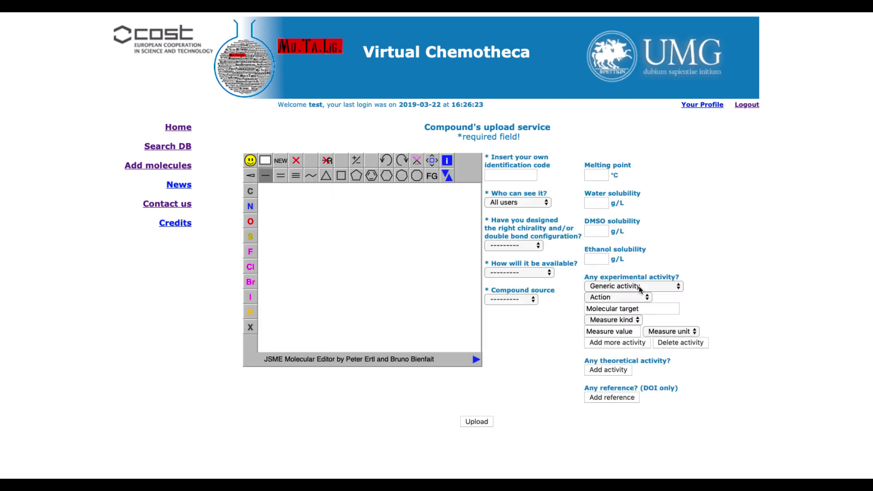
pyautogui.click(681, 287)
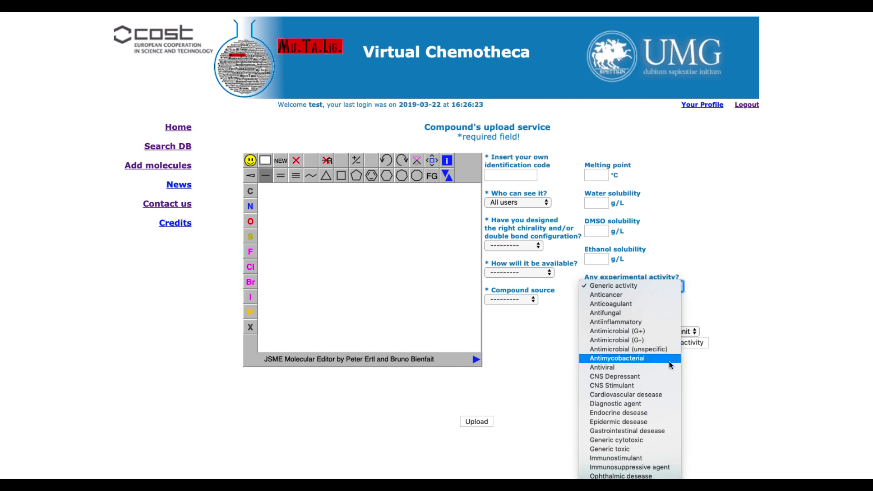
pyautogui.click(743, 399)
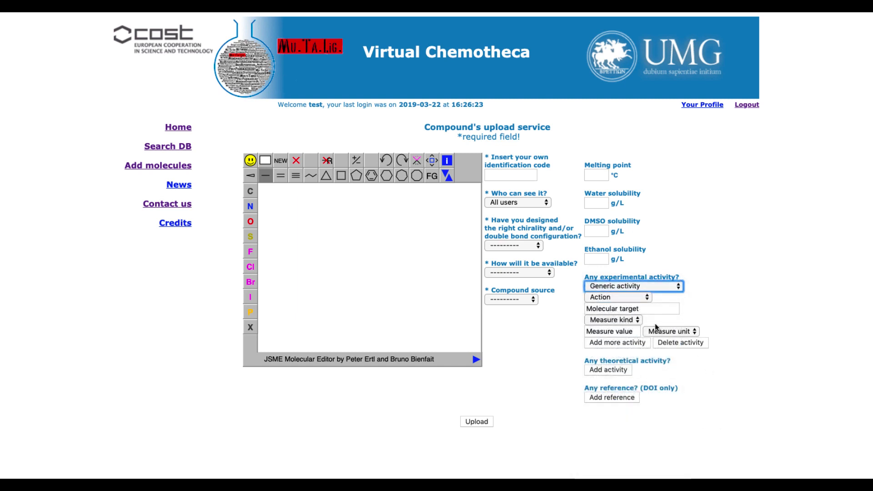
pyautogui.click(649, 298)
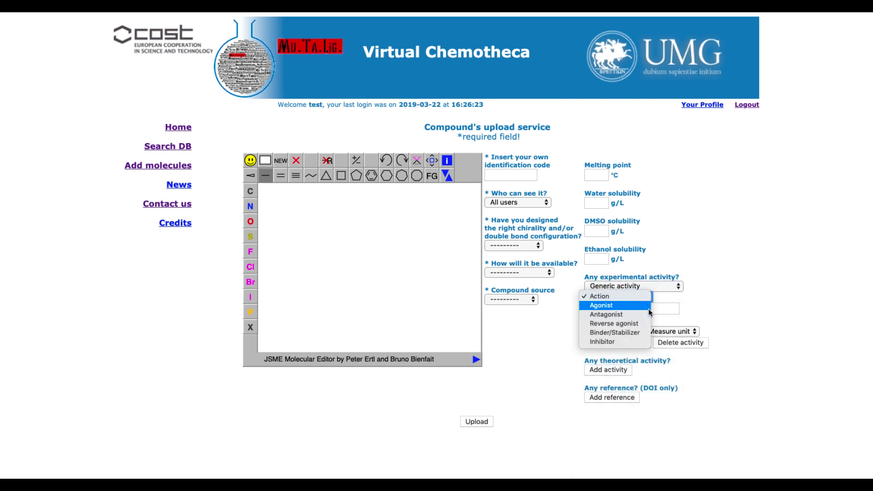
pyautogui.click(697, 398)
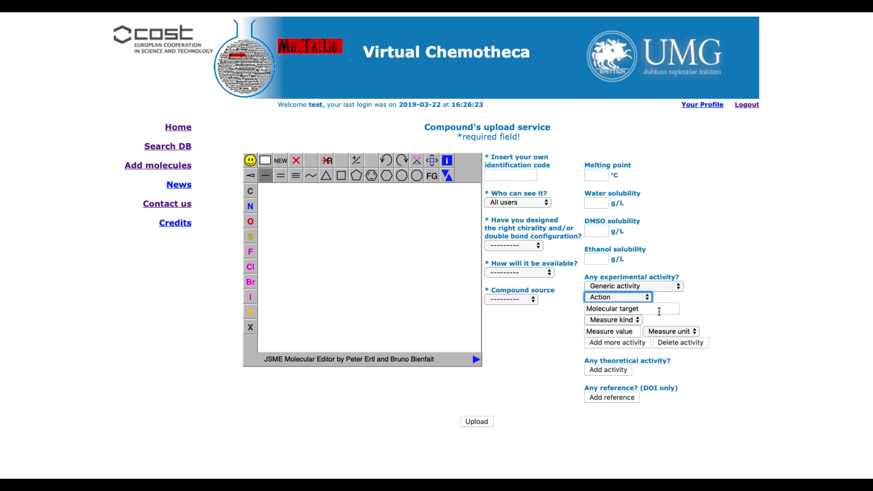
pyautogui.click(636, 321)
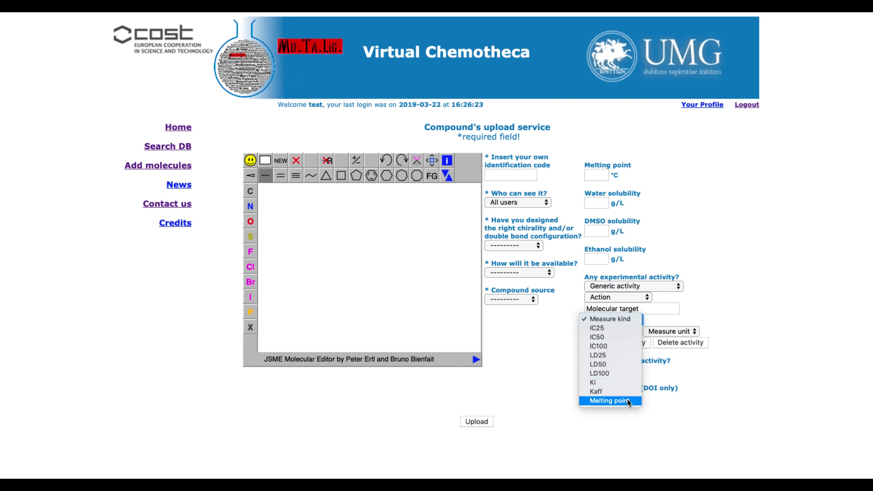
pyautogui.click(690, 428)
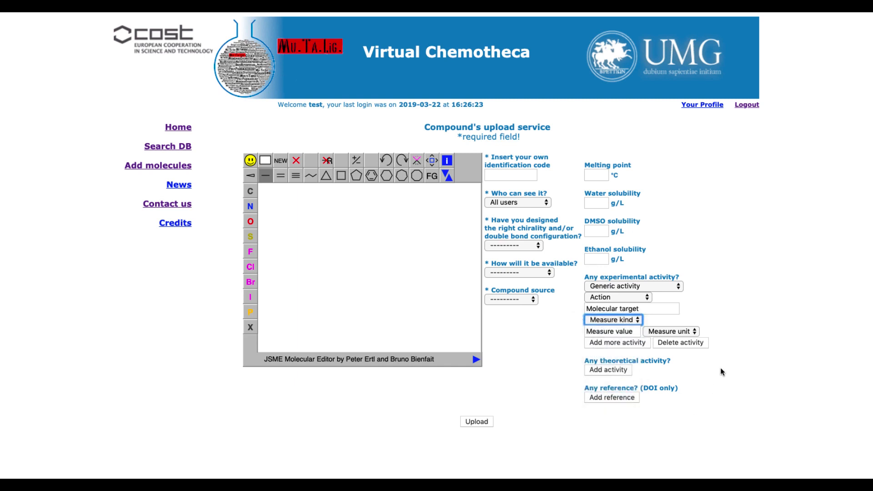
pyautogui.click(695, 331)
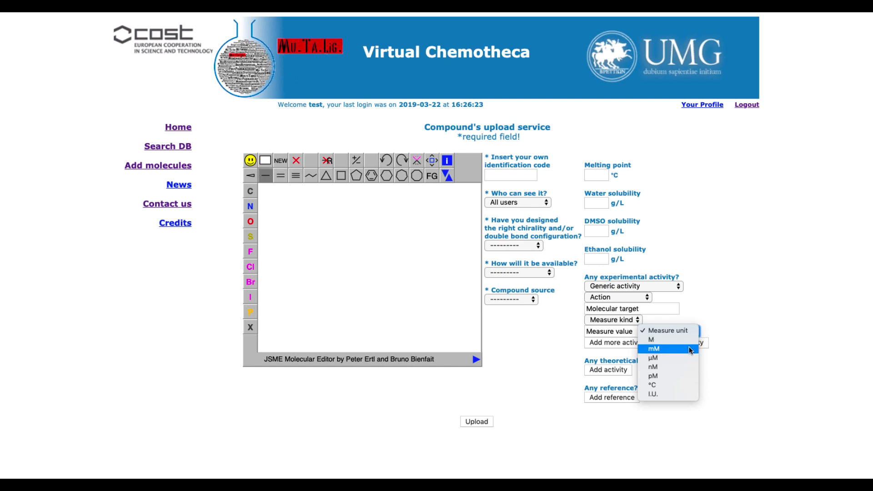
pyautogui.click(722, 398)
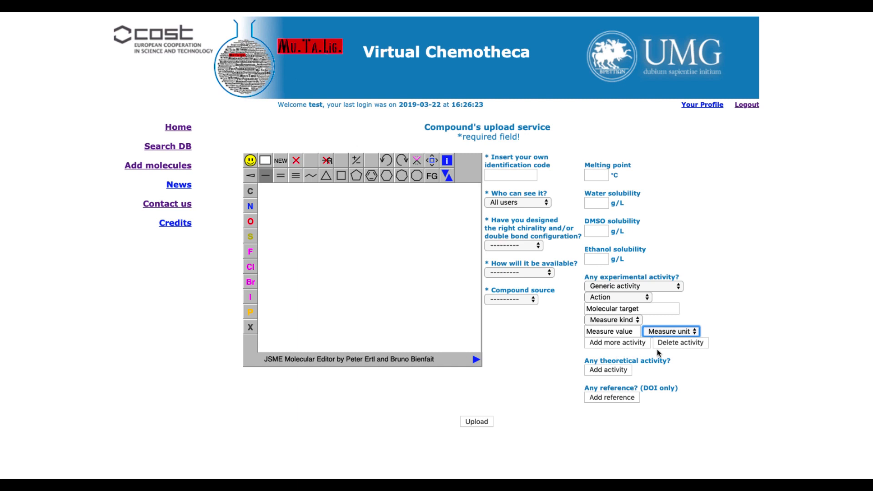
# Step: Add a theoretical activity entry and examine its choices for supposed activity and score units
pyautogui.click(623, 372)
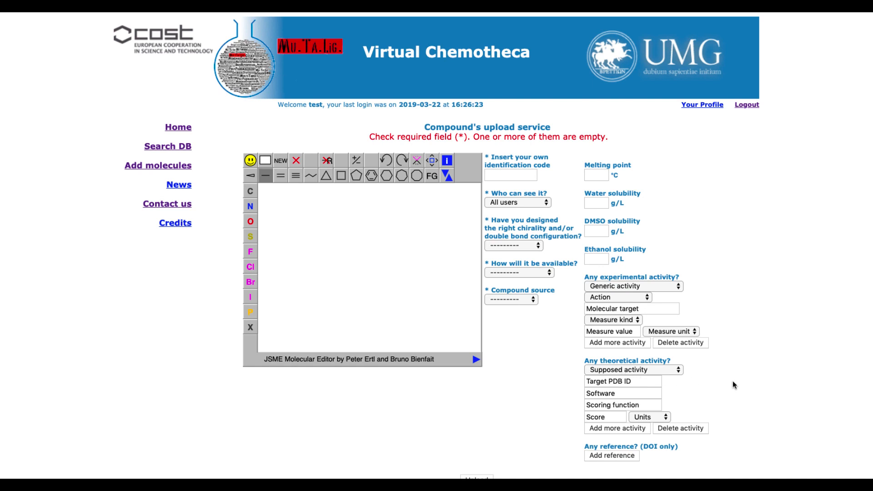
pyautogui.scroll(-1, 732, 380)
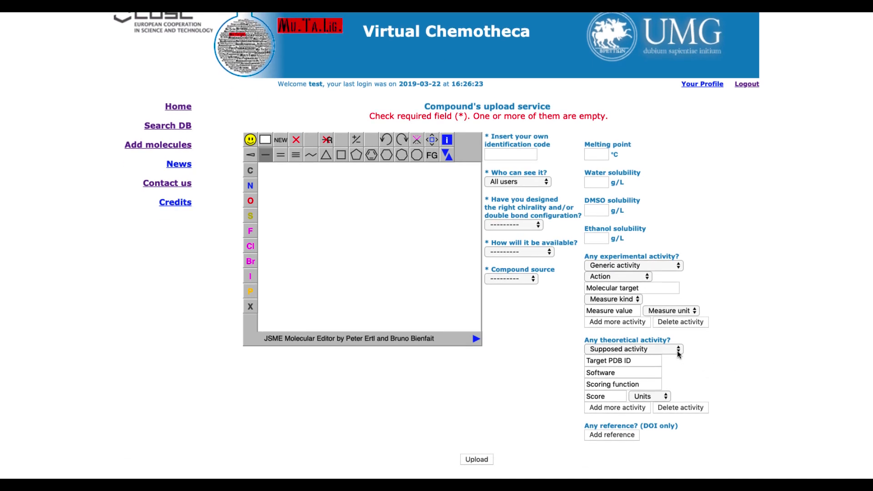
pyautogui.click(680, 351)
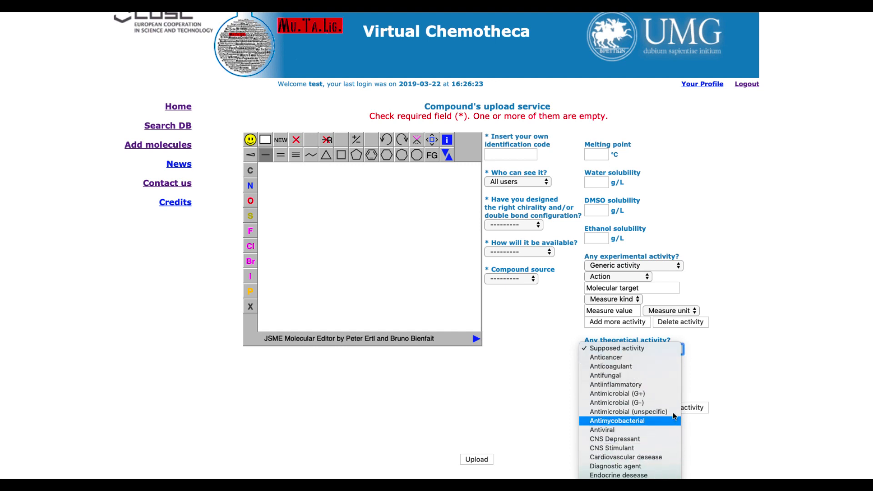
pyautogui.click(717, 352)
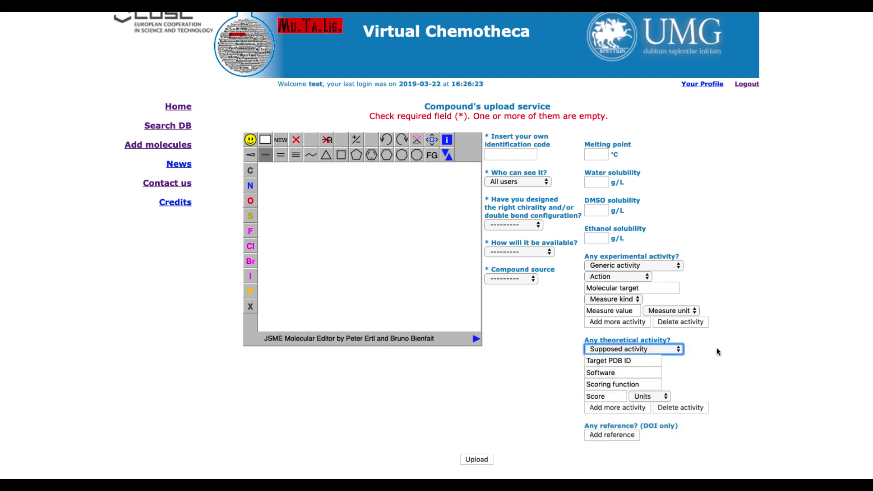
pyautogui.click(666, 399)
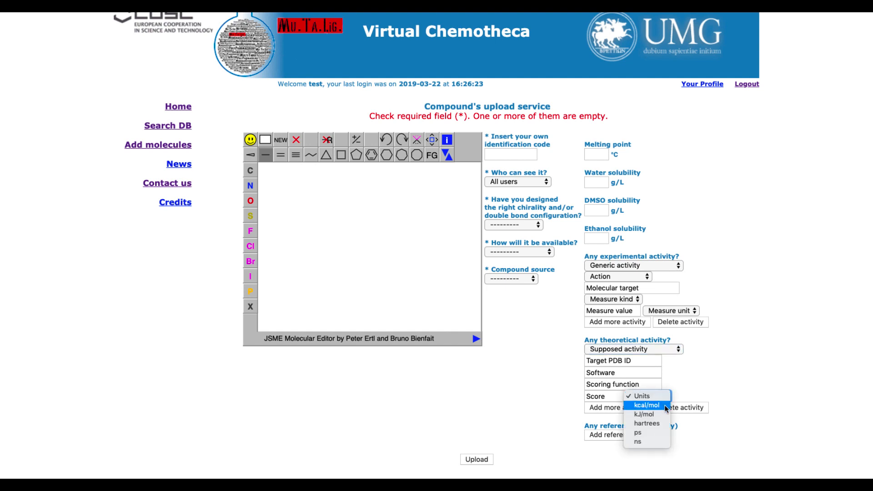
pyautogui.click(713, 438)
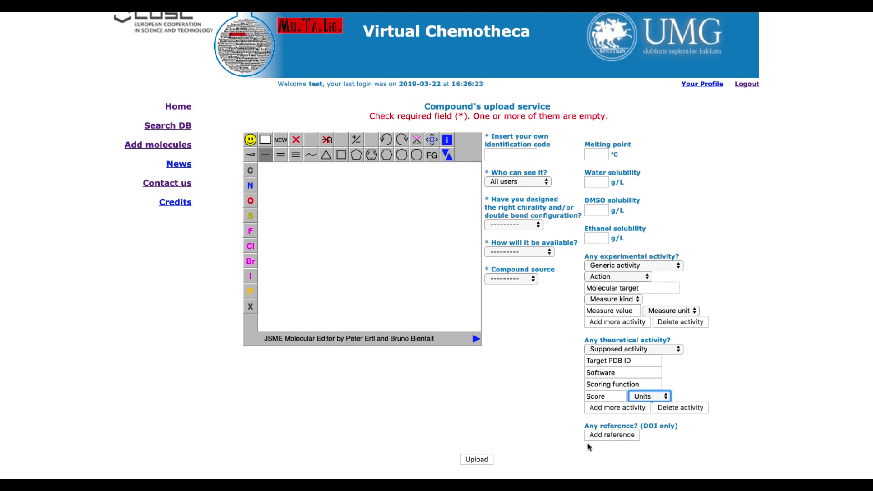
# Step: Add a DOI reference entry and review the expanded upload form
pyautogui.click(611, 436)
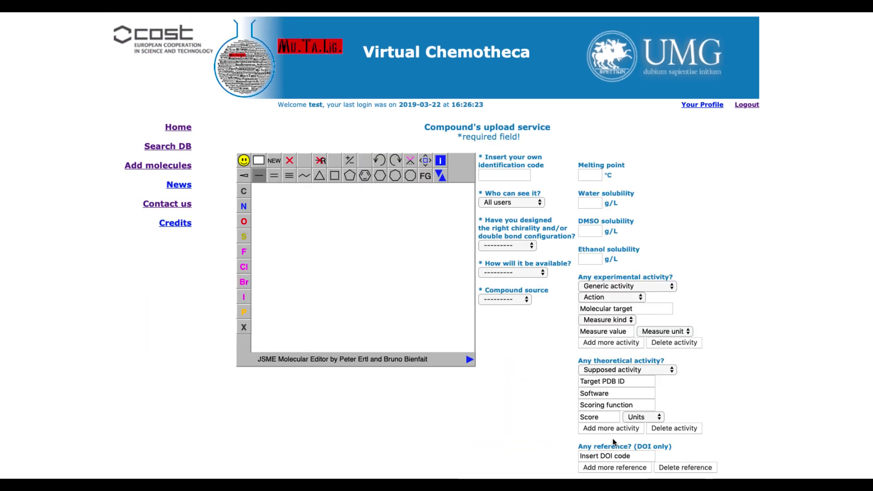
pyautogui.scroll(-2, 663, 444)
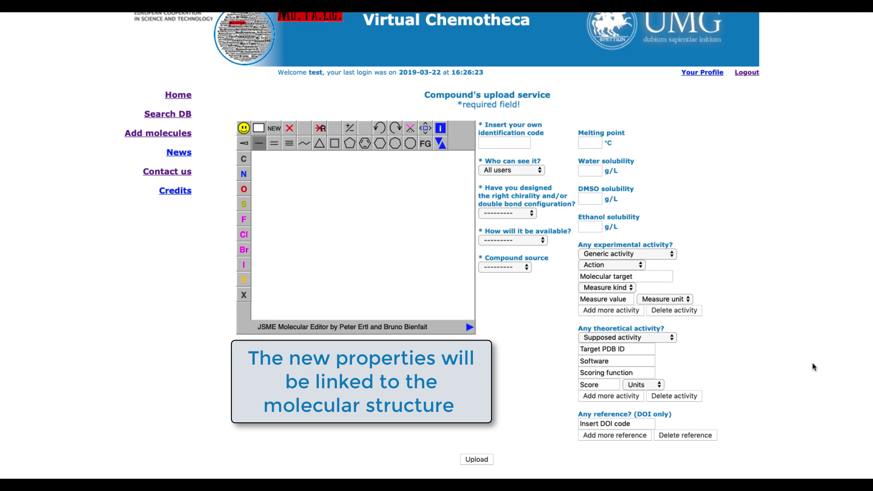
pyautogui.scroll(1, 812, 362)
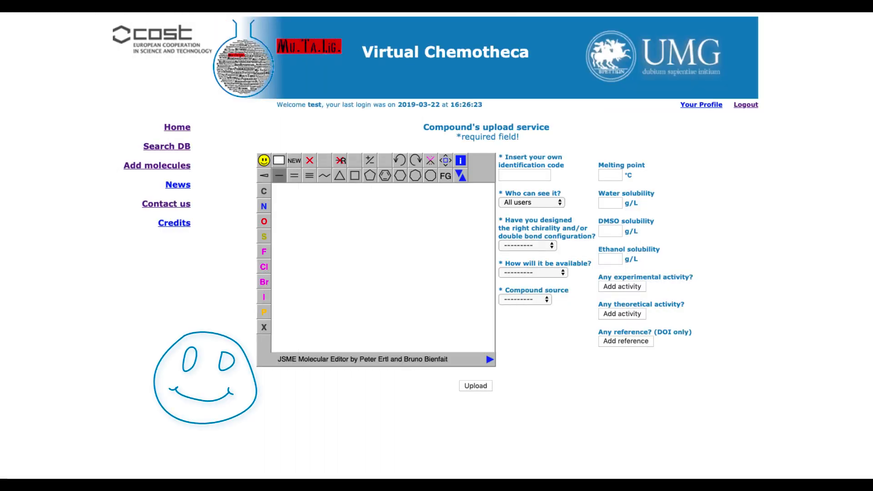
# Step: Import the copied SMILES COC1=C(O)C=CC(=C1)C1=CC(=O)C2=C(O1)C=C(O)C(OC)=C2O into the molecular editor
pyautogui.click(460, 176)
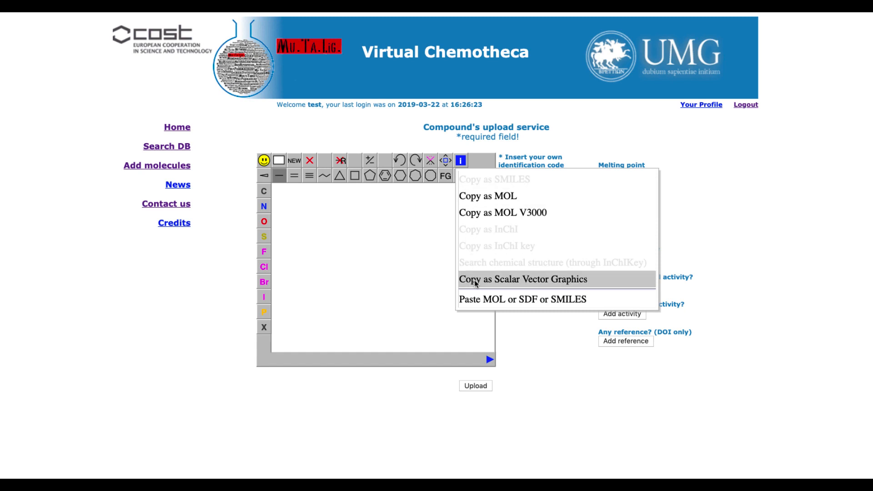
pyautogui.click(476, 300)
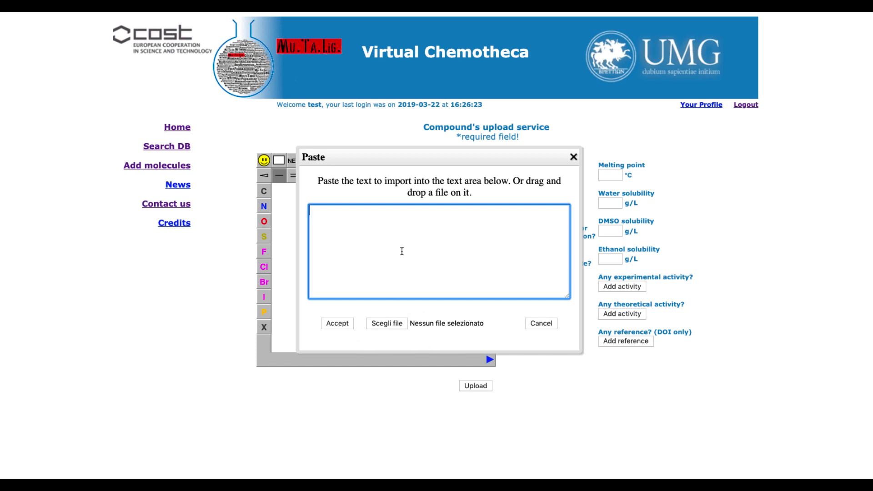
pyautogui.write('COC1=C(O)C=CC(=C1)C1=CC(=O)C2=C(O1)C=C(O)C(OC)=C2O')
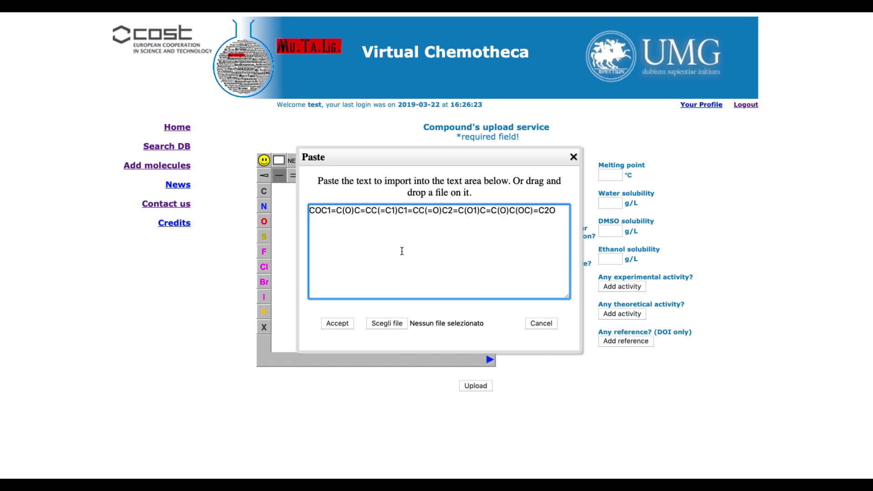
pyautogui.click(343, 323)
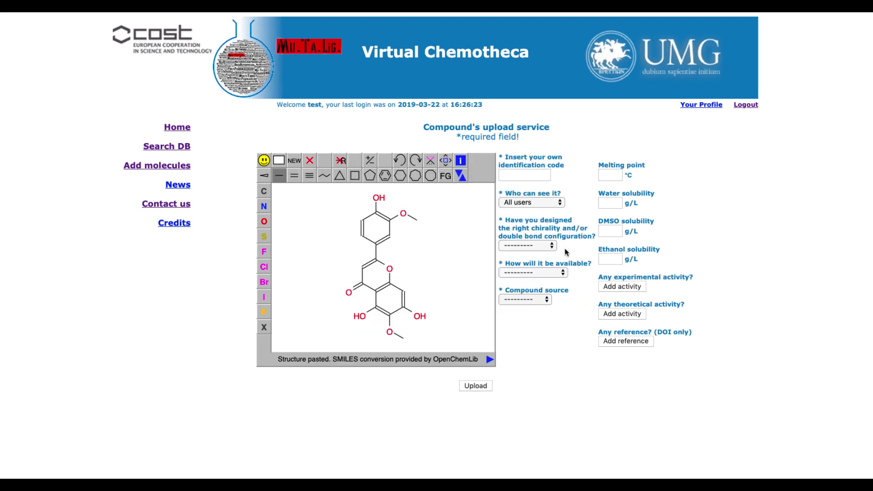
# Step: Enter Jaceosidin as the compound's identification code and restrict its visibility to Registered only
pyautogui.click(542, 176)
pyautogui.write('Jaceosidin')
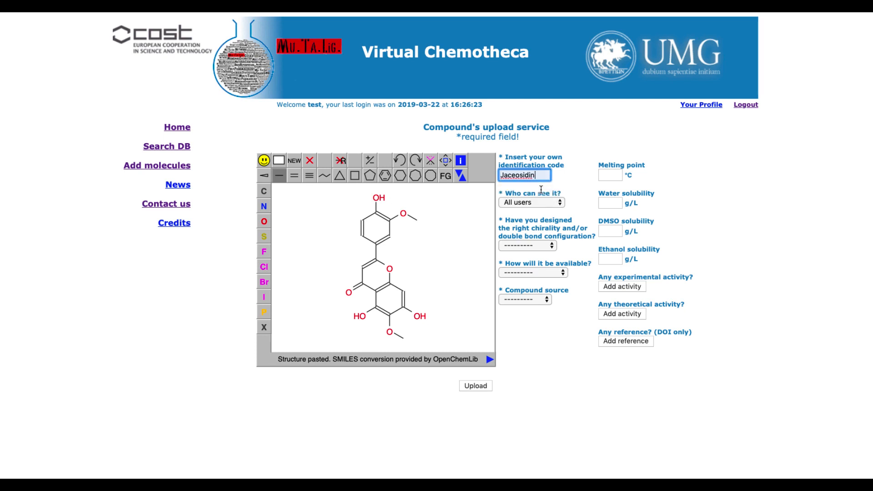
pyautogui.click(554, 202)
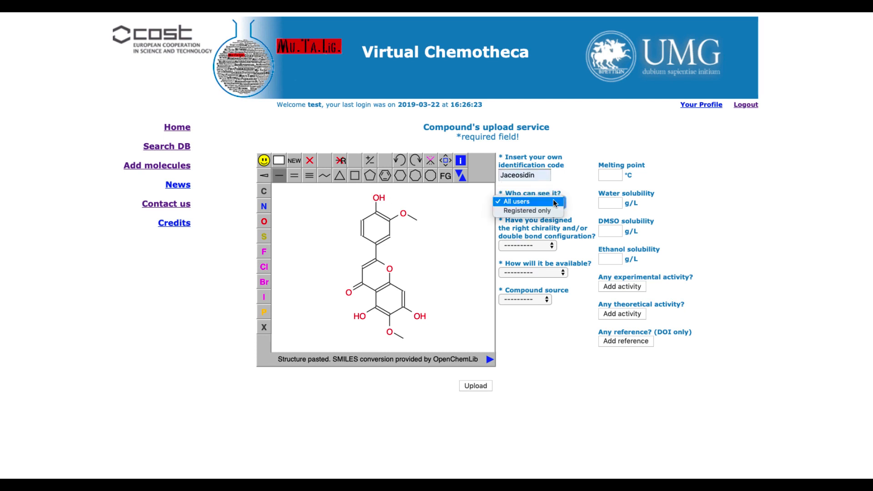
pyautogui.click(554, 210)
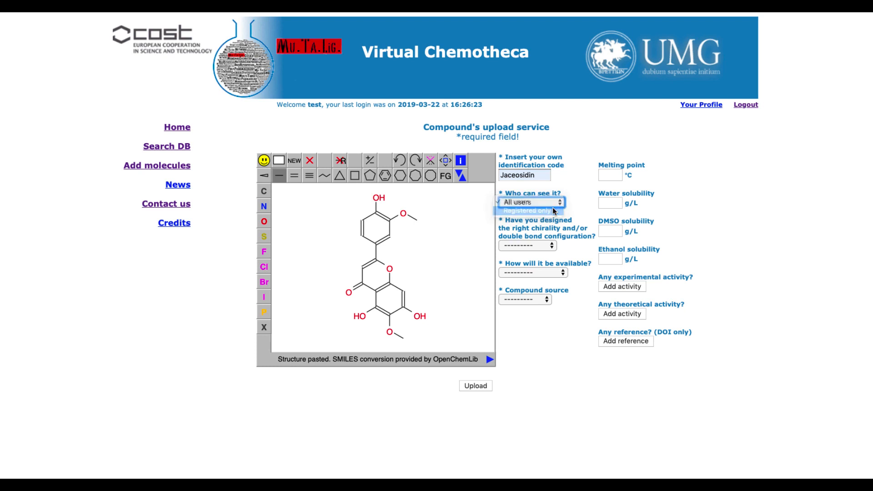
# Step: Answer Yes to the chirality and double bond configuration question and set the compound's availability to Pure
pyautogui.click(552, 242)
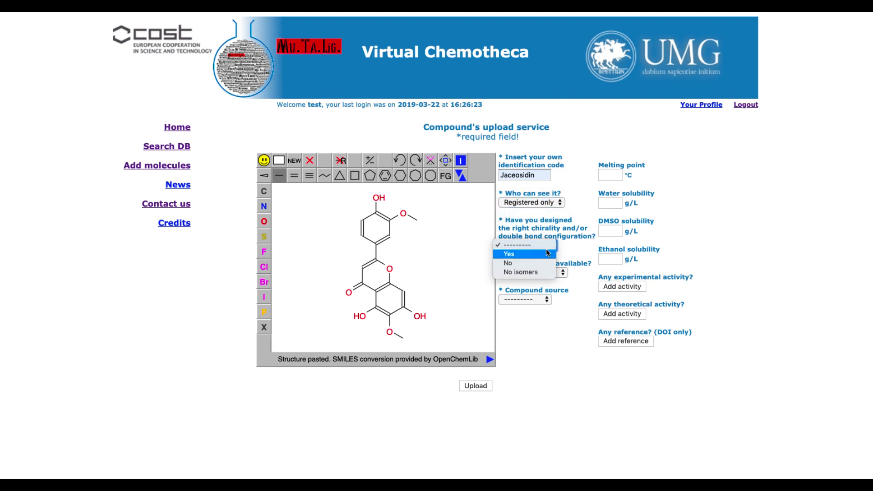
pyautogui.click(547, 253)
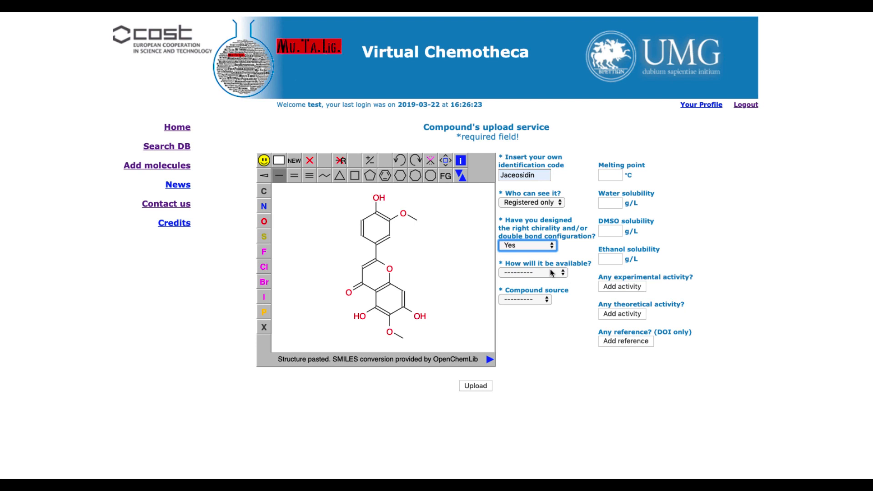
pyautogui.click(552, 273)
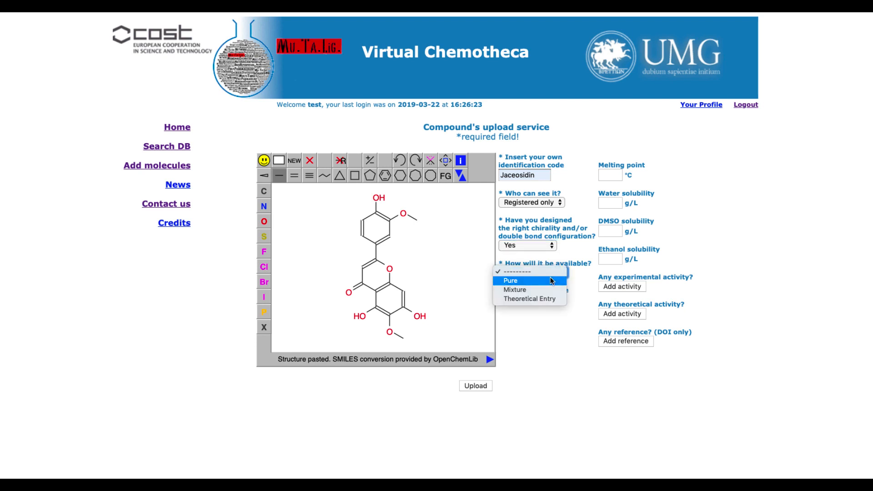
pyautogui.click(549, 280)
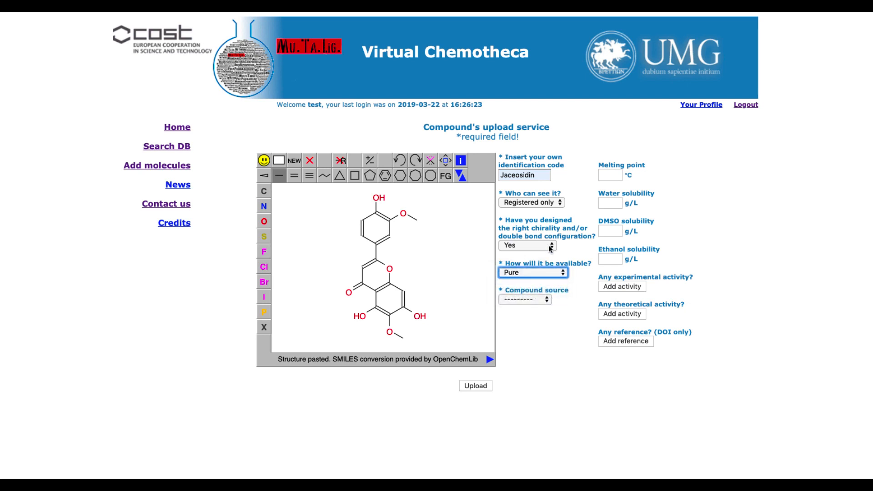
# Step: Upload the compound with the chirality and double bond configuration answer changed to No isomers and the compound source set to Natural
pyautogui.click(550, 247)
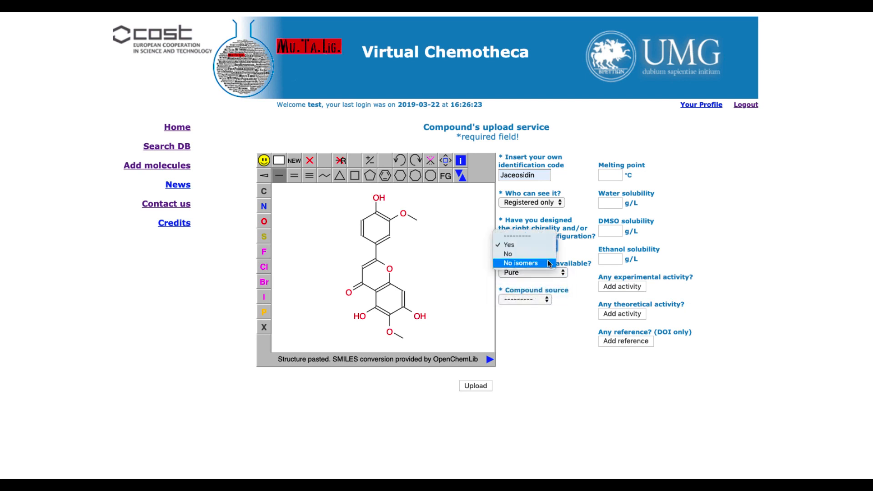
pyautogui.click(544, 299)
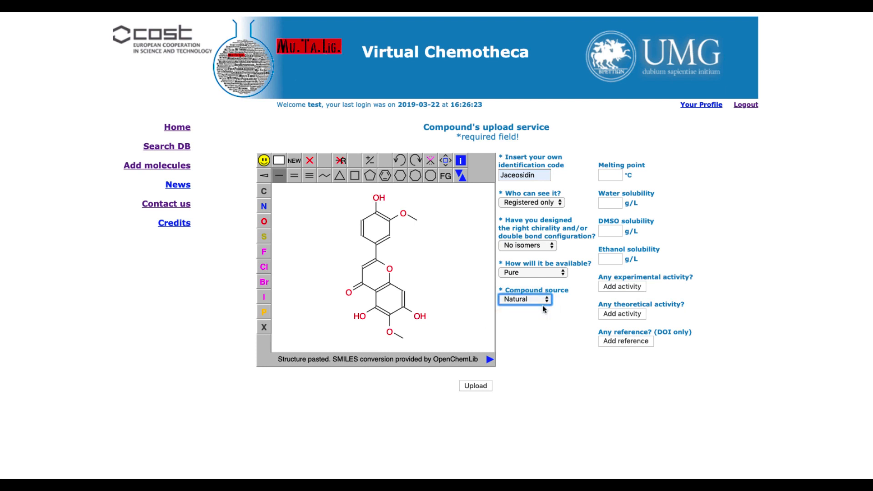
pyautogui.click(479, 387)
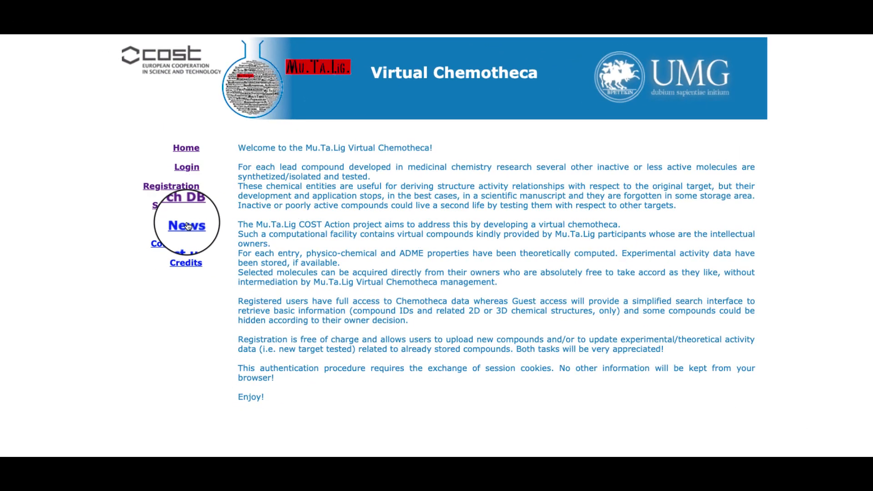
# Step: Open the Virtual Chemotheca's contact page to view where questions, comments and suggestions can be sent
pyautogui.click(188, 247)
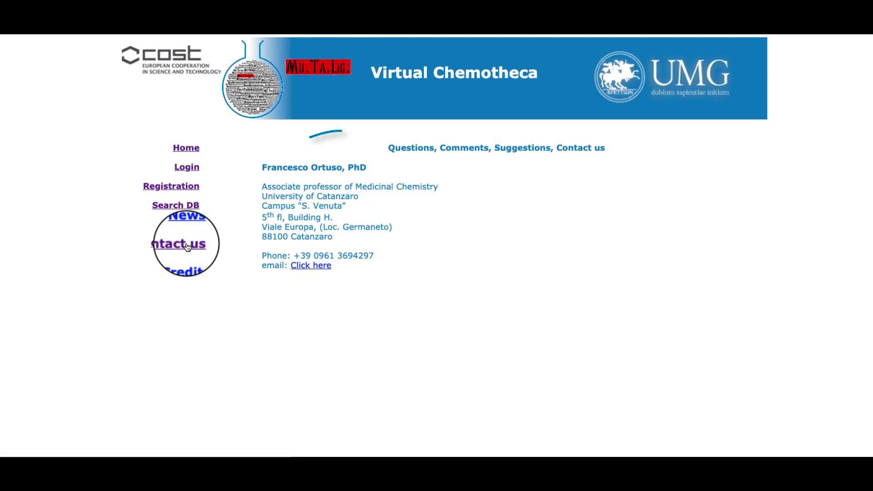